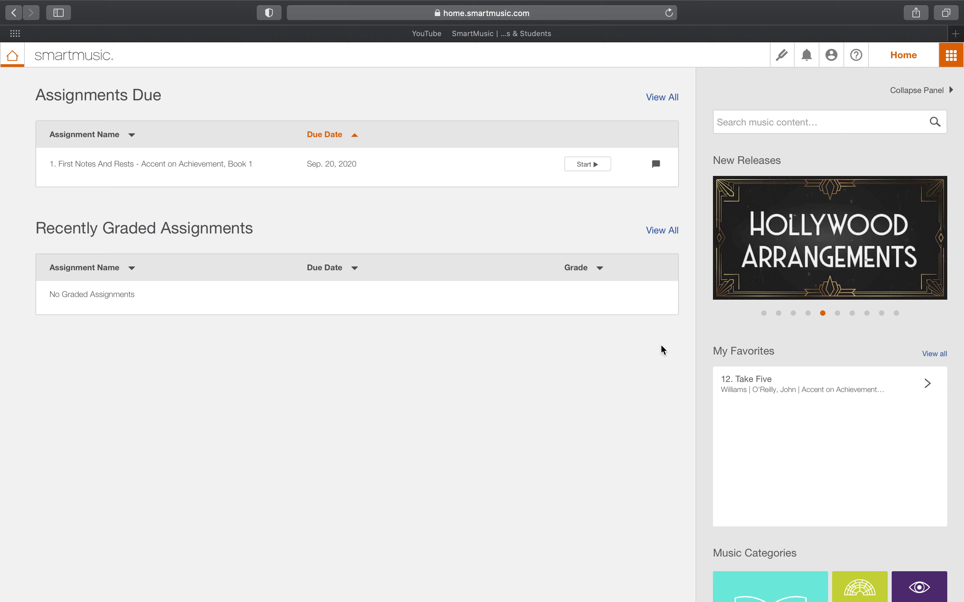
- Scroll down the Home page to the Music Categories tiles
{"action": "scroll", "coordinate": [695, 415], "scroll_direction": "down", "scroll_amount": 5}
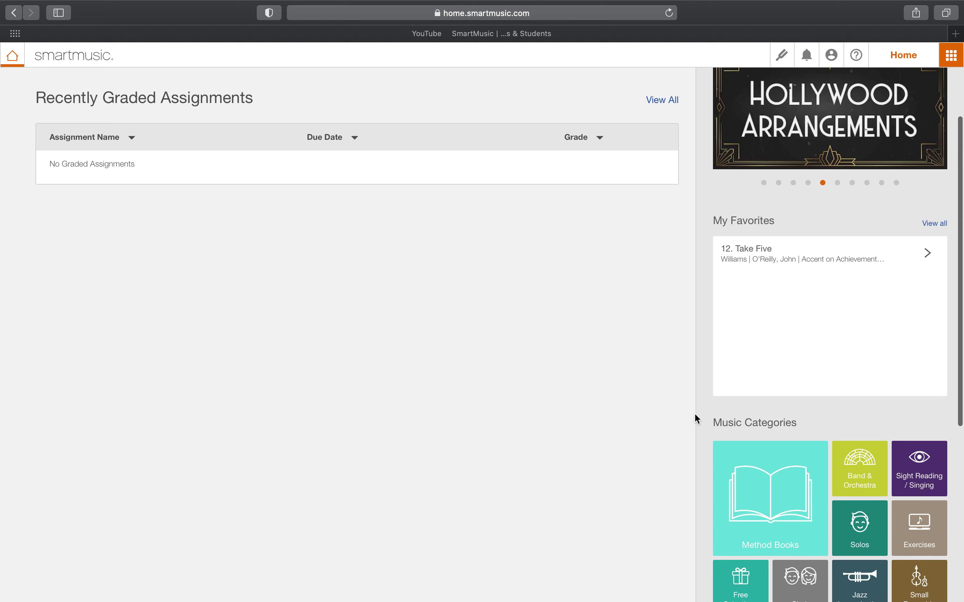
- Open the Method Books category and expand the song list of Accent on Achievement, Book 1
{"action": "left_click", "coordinate": [777, 513]}
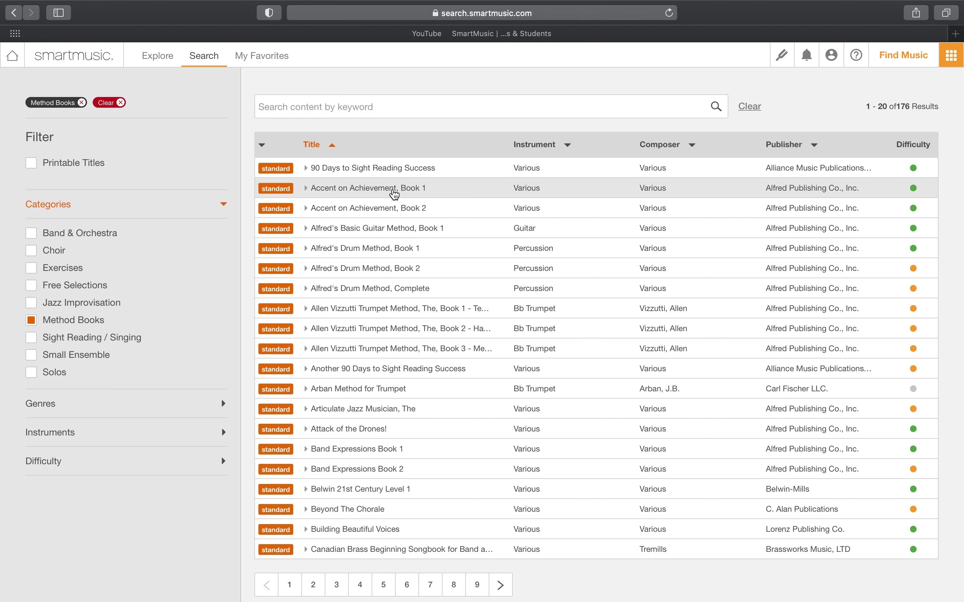
{"action": "left_click", "coordinate": [395, 194]}
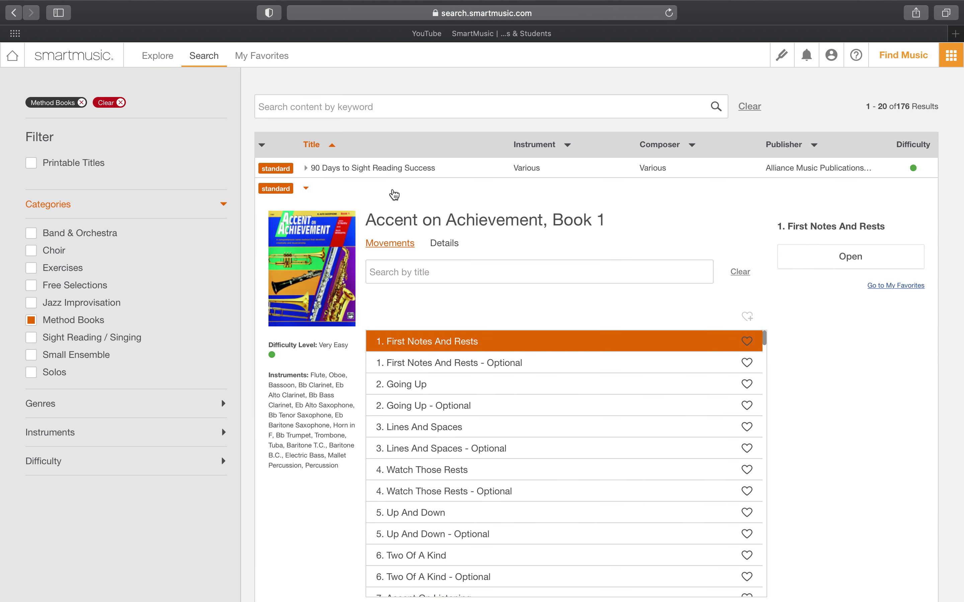
{"action": "scroll", "coordinate": [565, 431], "scroll_direction": "down", "scroll_amount": 1}
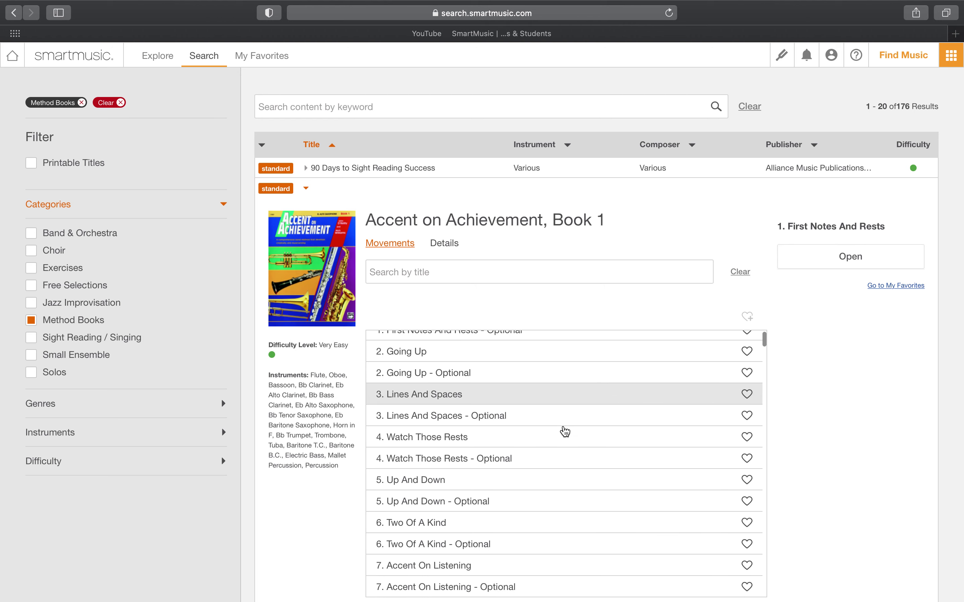
{"action": "scroll", "coordinate": [565, 432], "scroll_direction": "down", "scroll_amount": 5}
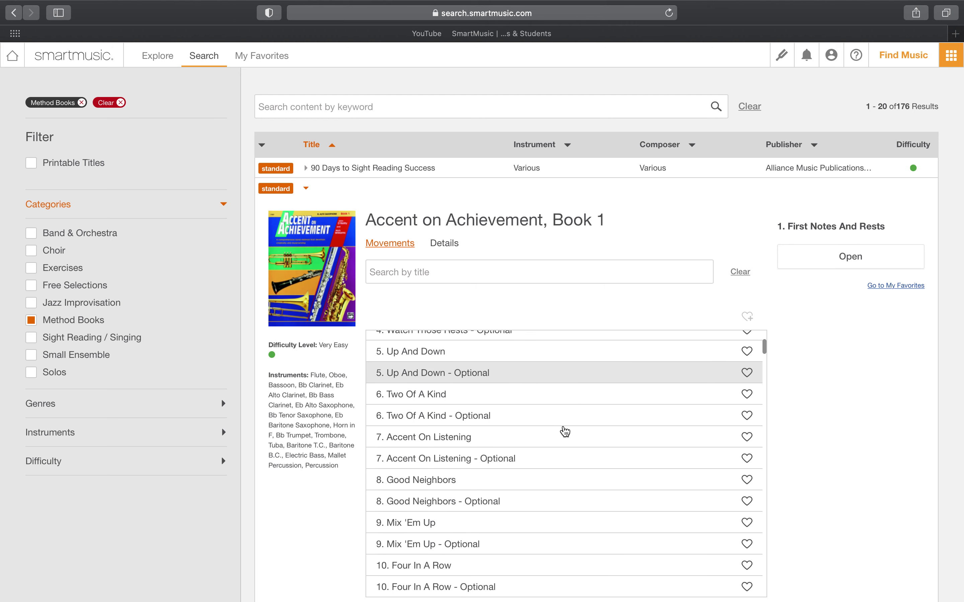
{"action": "scroll", "coordinate": [630, 515], "scroll_direction": "down", "scroll_amount": 5}
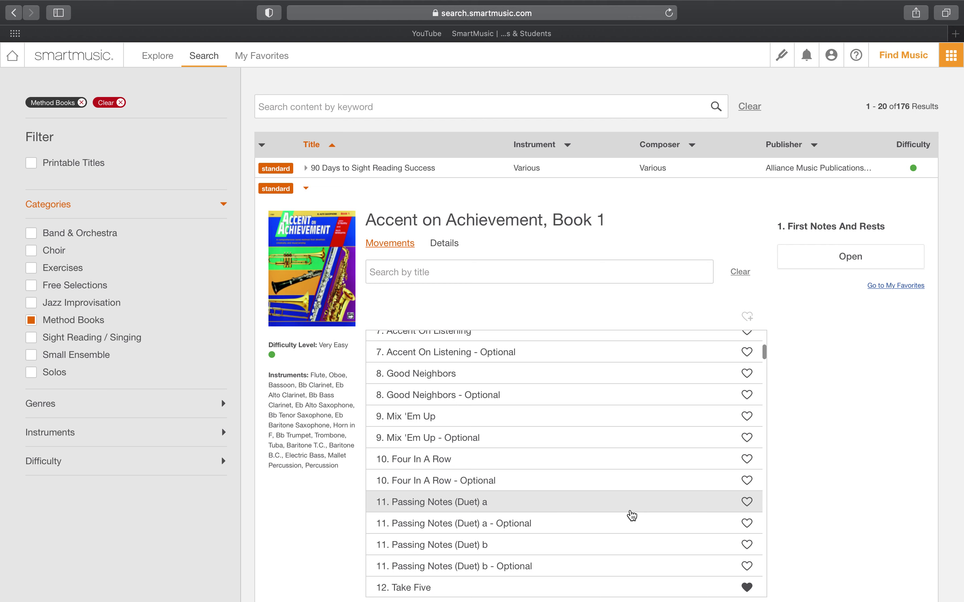
{"action": "scroll", "coordinate": [632, 516], "scroll_direction": "down", "scroll_amount": 6}
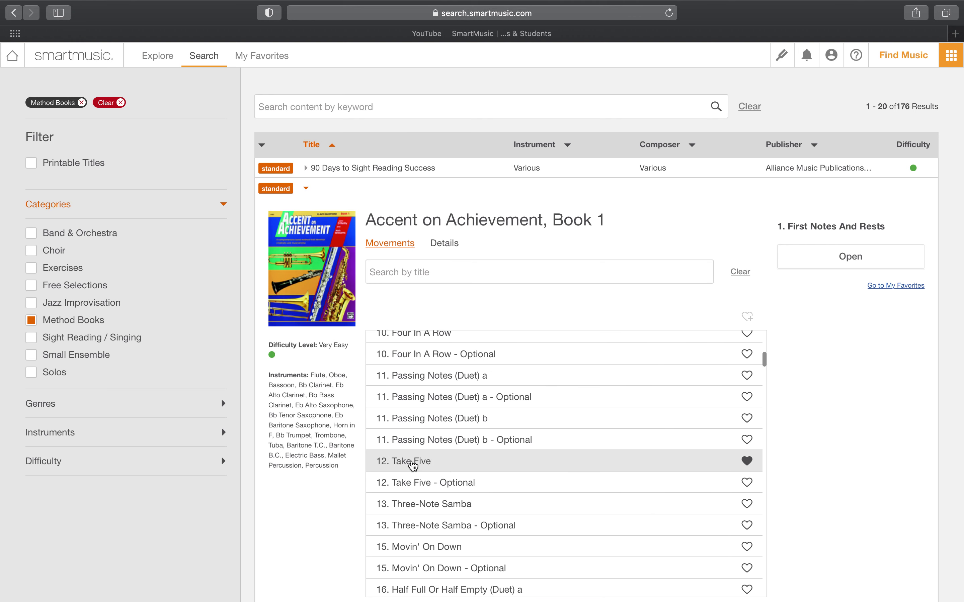
- Select 12. Take Five and open it for Bb Trumpet
{"action": "left_click", "coordinate": [413, 462]}
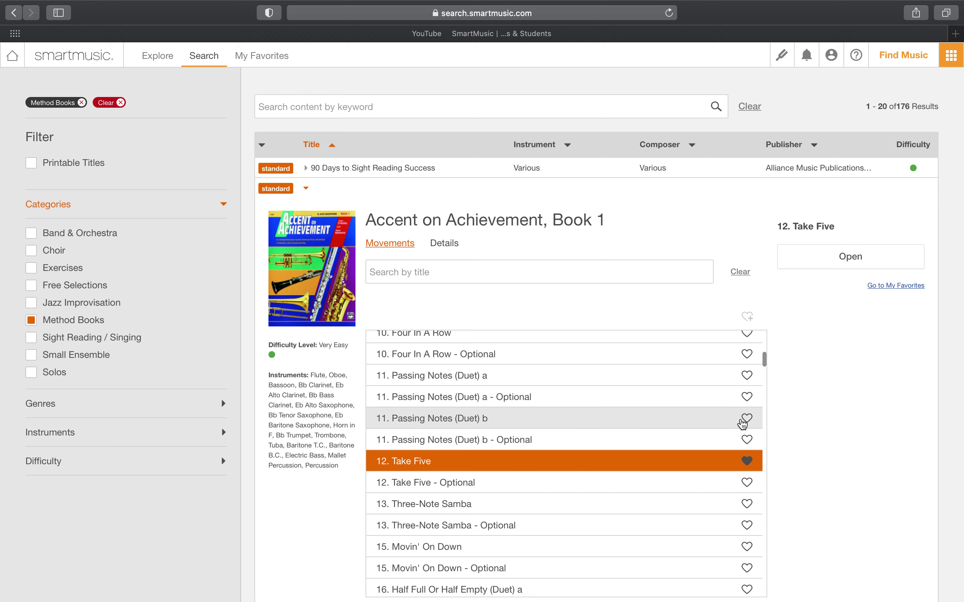
{"action": "left_click", "coordinate": [860, 259]}
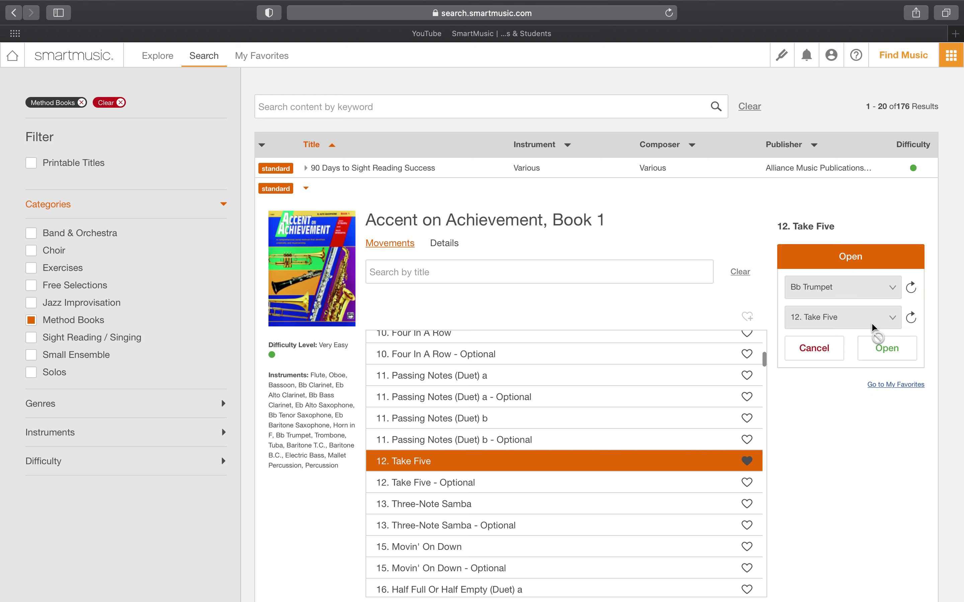
{"action": "left_click", "coordinate": [882, 347]}
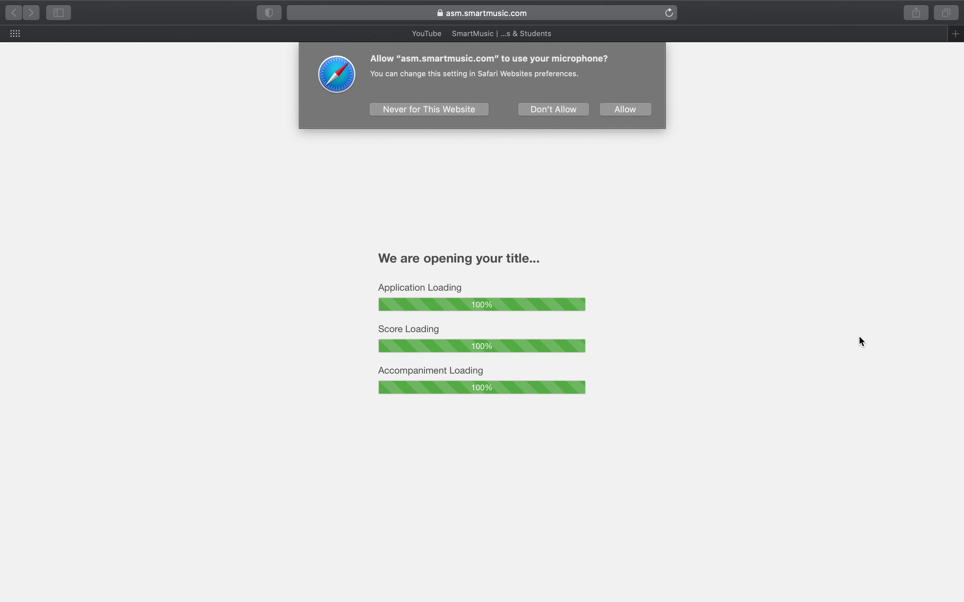
- Deny microphone access for the Take Five score, then launch the SmartMusic Tune tuner
{"action": "left_click", "coordinate": [538, 110]}
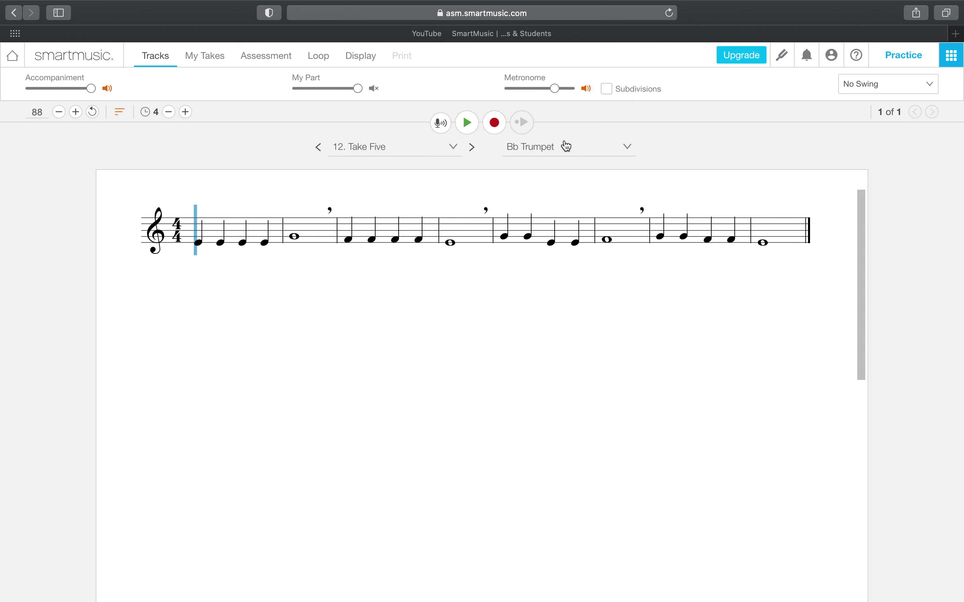
{"action": "left_click", "coordinate": [786, 60]}
{"action": "left_click", "coordinate": [654, 16]}
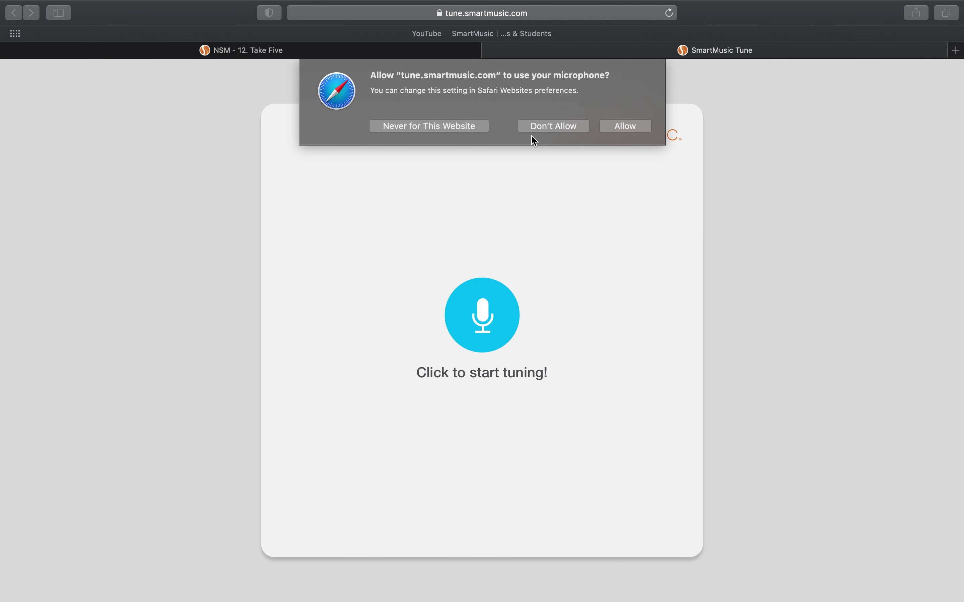
{"action": "left_click", "coordinate": [571, 127]}
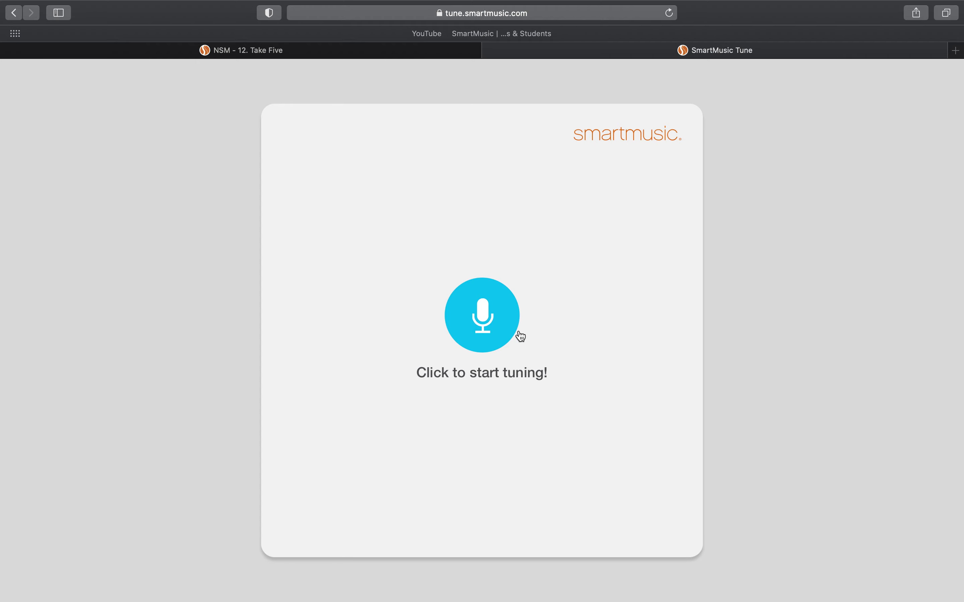
{"action": "left_click", "coordinate": [490, 50]}
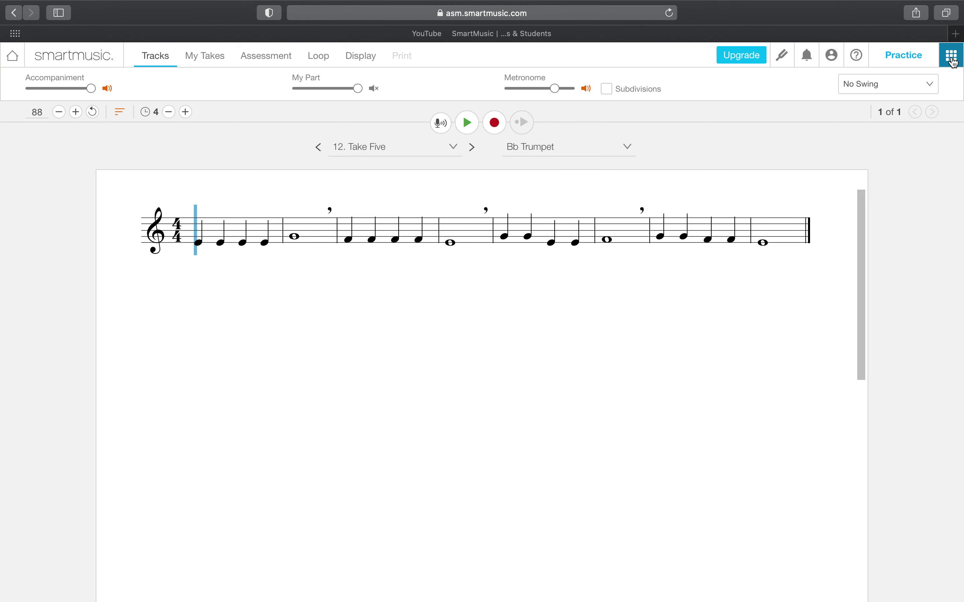
- Go to Practice Analysis for Performers from the SmartMusic apps menu
{"action": "left_click", "coordinate": [952, 59]}
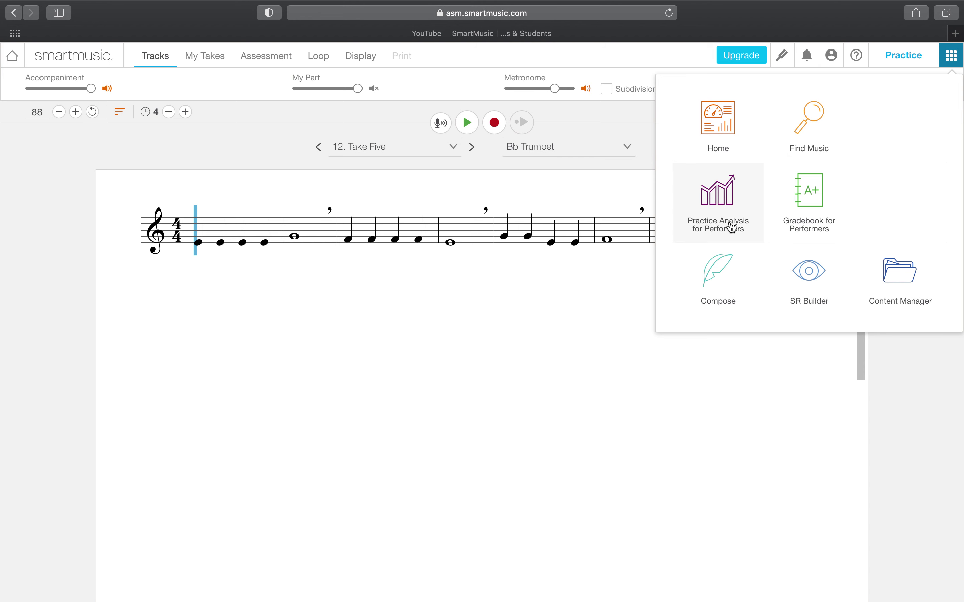
{"action": "left_click", "coordinate": [721, 201]}
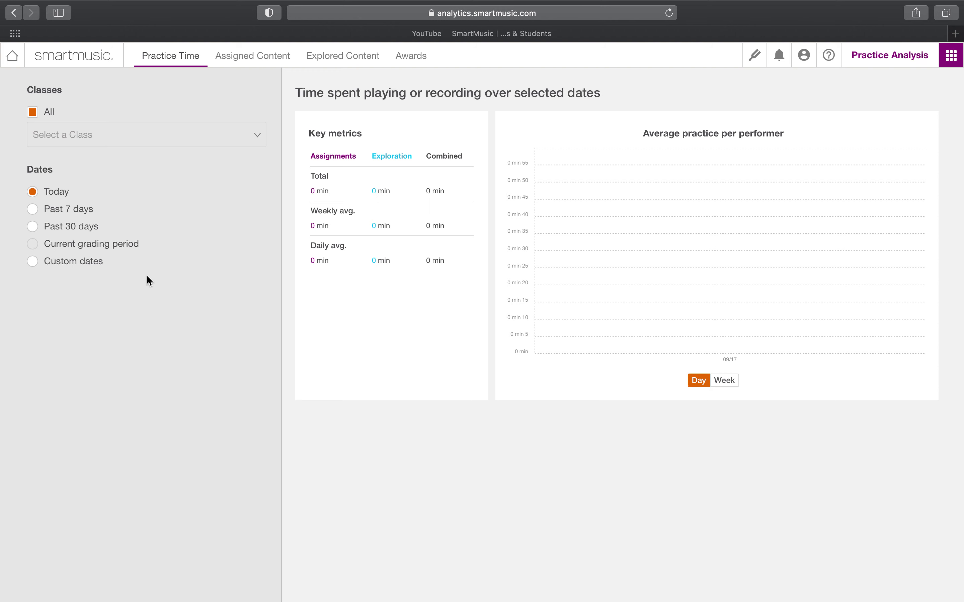
- Widen the Practice Time date range from Past 7 days to Past 30 days
{"action": "left_click", "coordinate": [81, 210]}
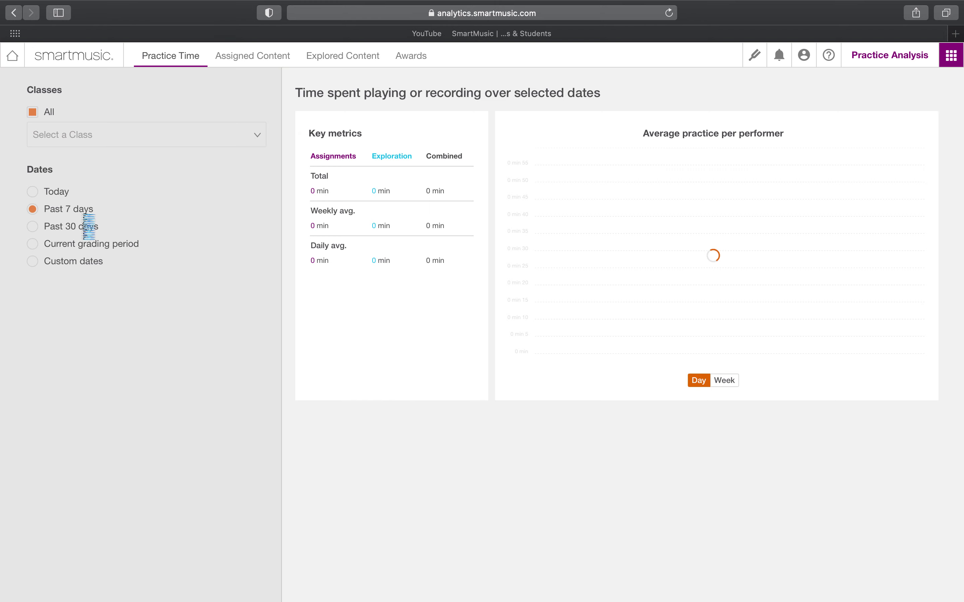
{"action": "left_click", "coordinate": [85, 228]}
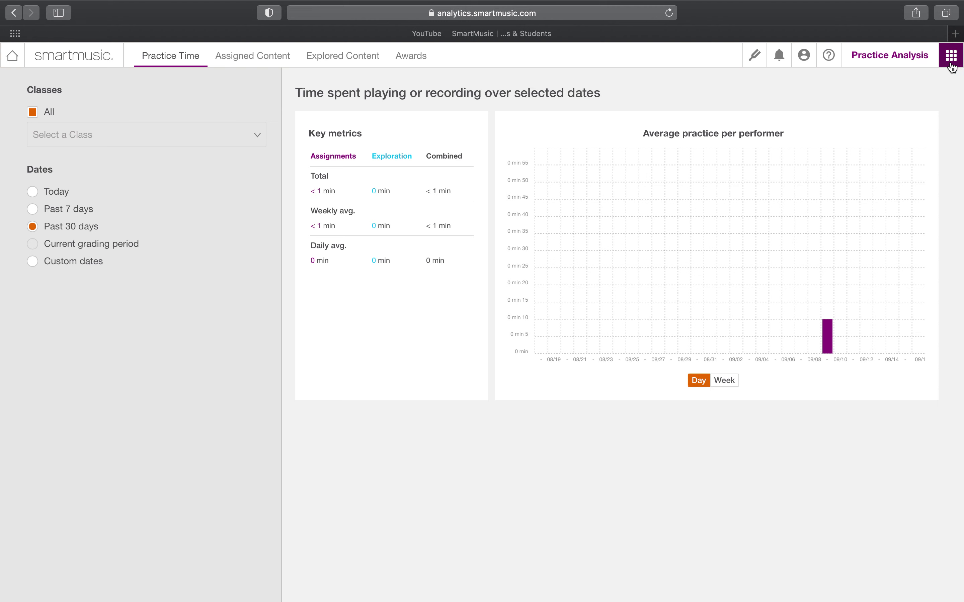
- Return to the SmartMusic home page and scroll down to the Music Categories tiles
{"action": "left_click", "coordinate": [12, 57]}
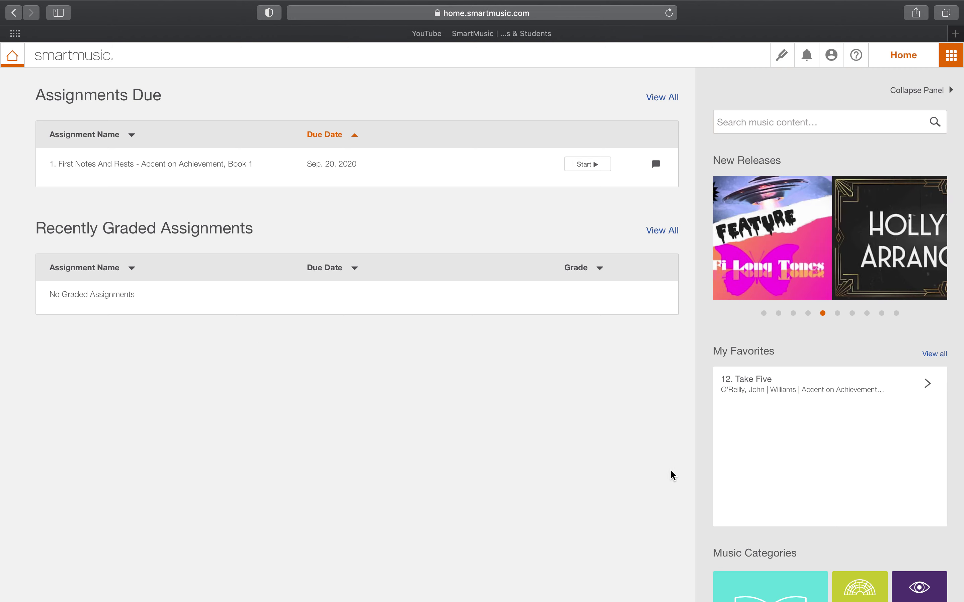
{"action": "scroll", "coordinate": [712, 501], "scroll_direction": "down", "scroll_amount": 3}
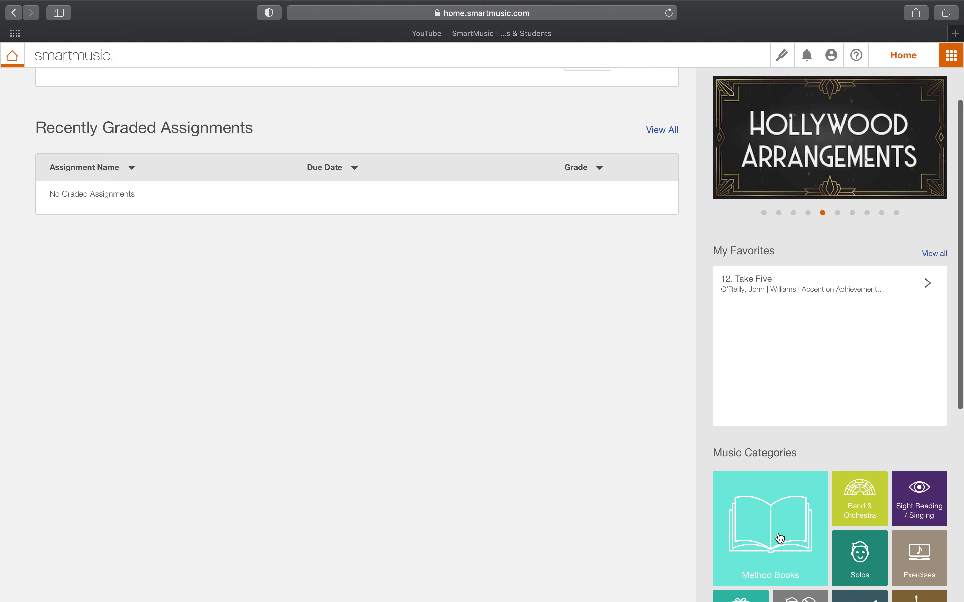
{"action": "scroll", "coordinate": [661, 449], "scroll_direction": "up", "scroll_amount": 3}
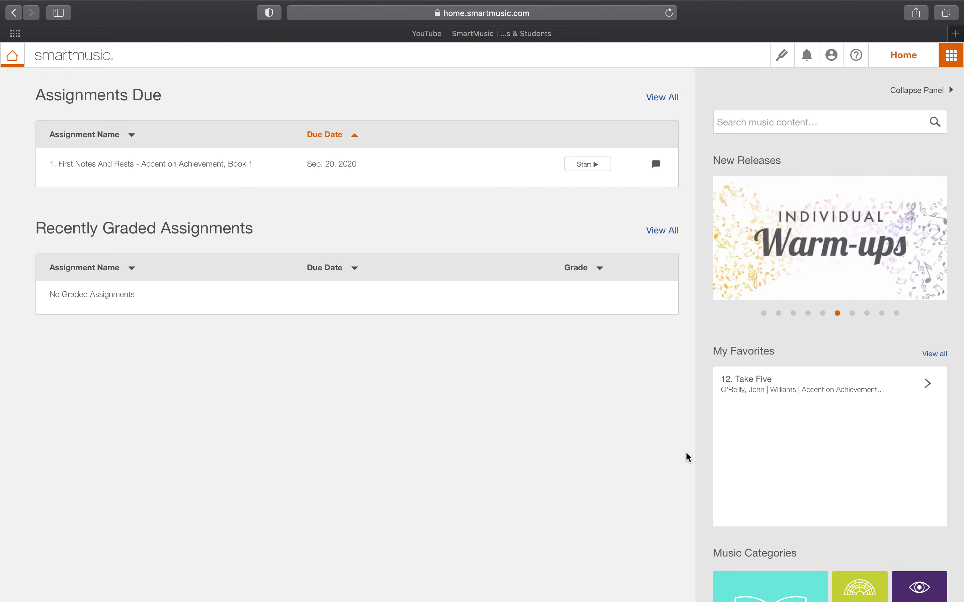
{"action": "scroll", "coordinate": [692, 454], "scroll_direction": "down", "scroll_amount": 1}
{"action": "scroll", "coordinate": [692, 454], "scroll_direction": "down", "scroll_amount": 3}
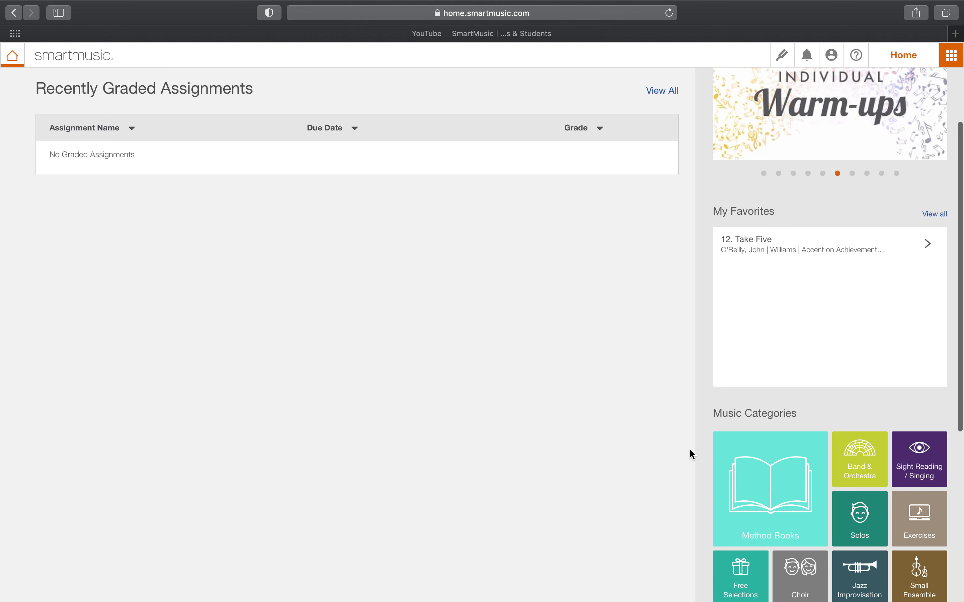
- In Method Books, expand Accent on Achievement, Book 1 and select 8. Good Neighbors to open
{"action": "left_click", "coordinate": [783, 490]}
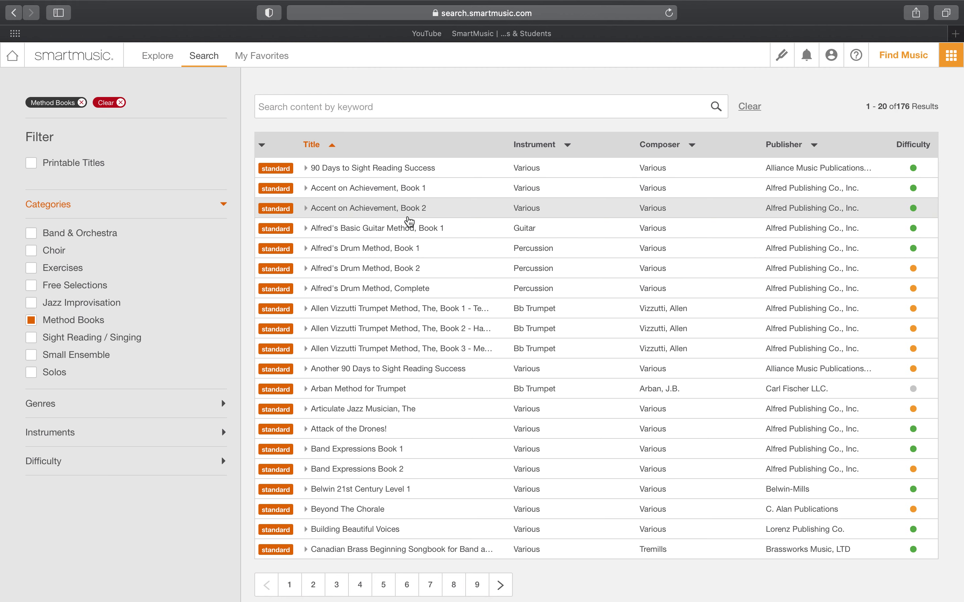
{"action": "left_click", "coordinate": [407, 189]}
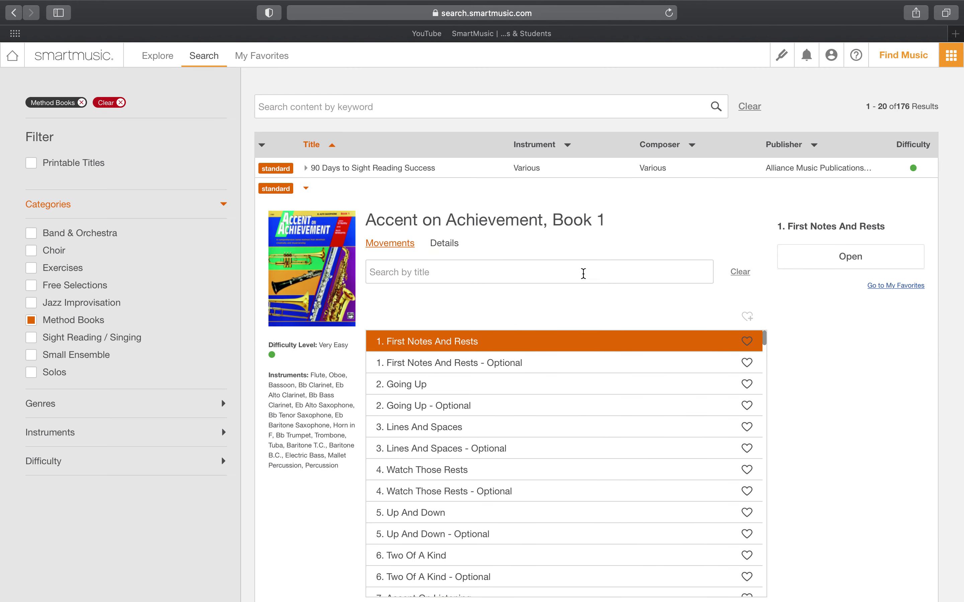
{"action": "scroll", "coordinate": [548, 458], "scroll_direction": "down", "scroll_amount": 3}
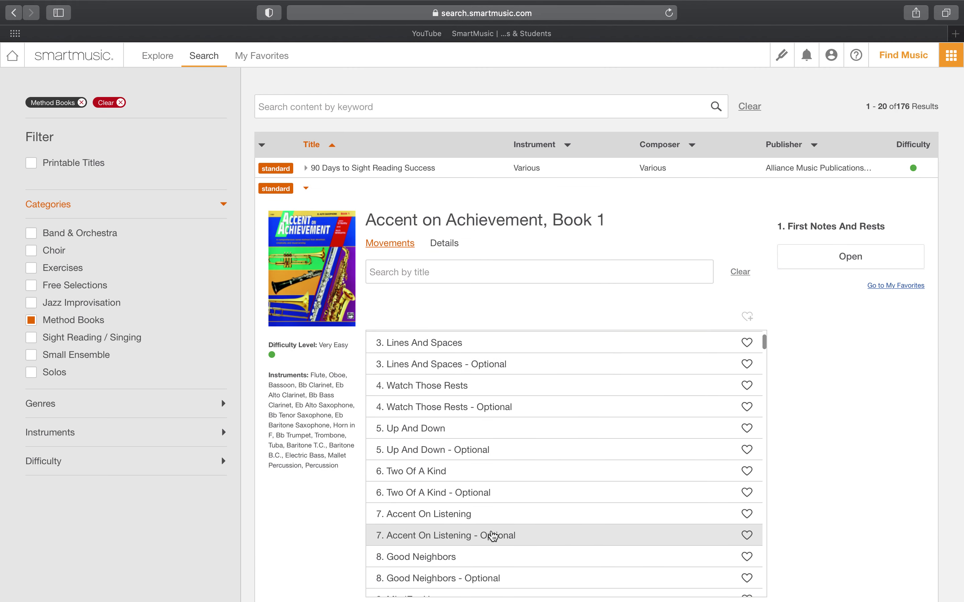
{"action": "left_click", "coordinate": [482, 556]}
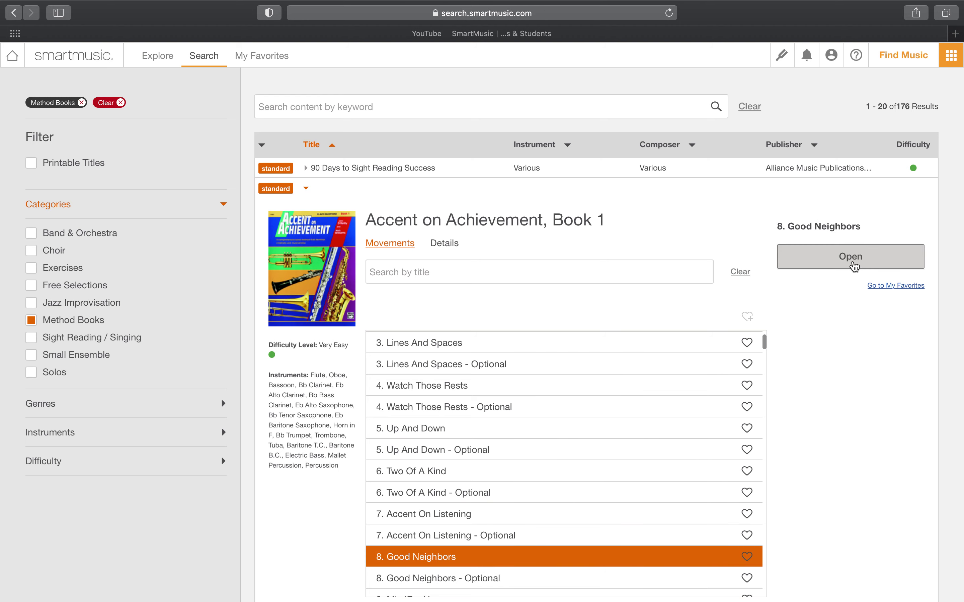
{"action": "left_click", "coordinate": [852, 265]}
- Open 8. Good Neighbors for Bb Trumpet and dismiss the microphone permission prompt
{"action": "left_click", "coordinate": [887, 348]}
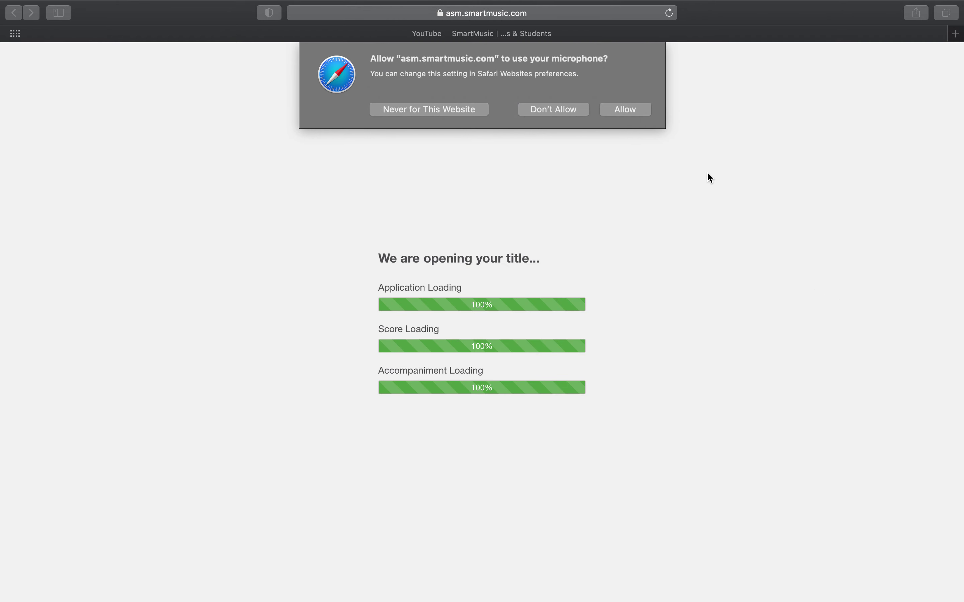
{"action": "left_click", "coordinate": [574, 115]}
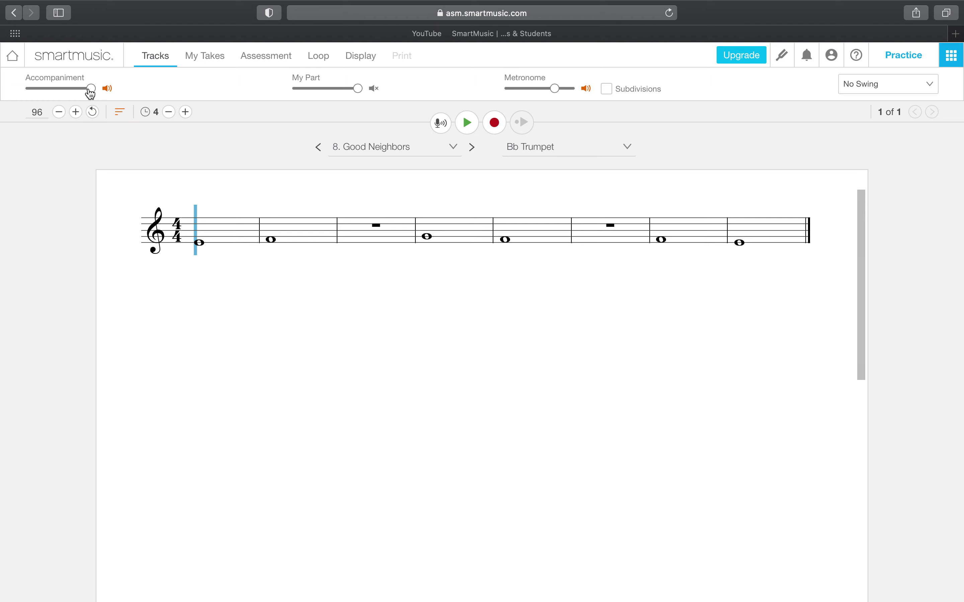
{"action": "left_click", "coordinate": [106, 88]}
- Pick 19. Jingle Bells from the song-title dropdown and decline microphone access
{"action": "left_click", "coordinate": [454, 148]}
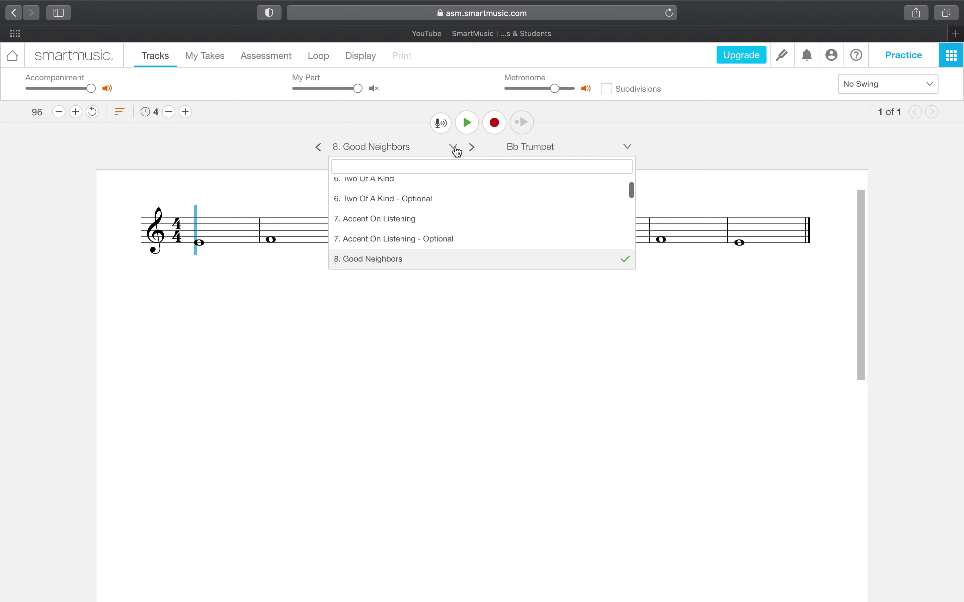
{"action": "scroll", "coordinate": [463, 232], "scroll_direction": "down", "scroll_amount": 6}
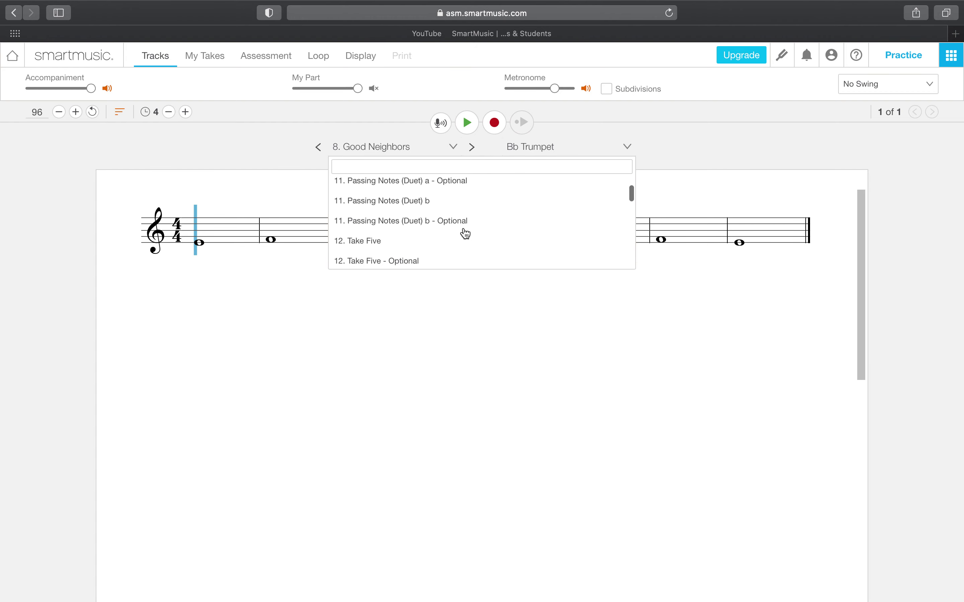
{"action": "scroll", "coordinate": [465, 234], "scroll_direction": "down", "scroll_amount": 10}
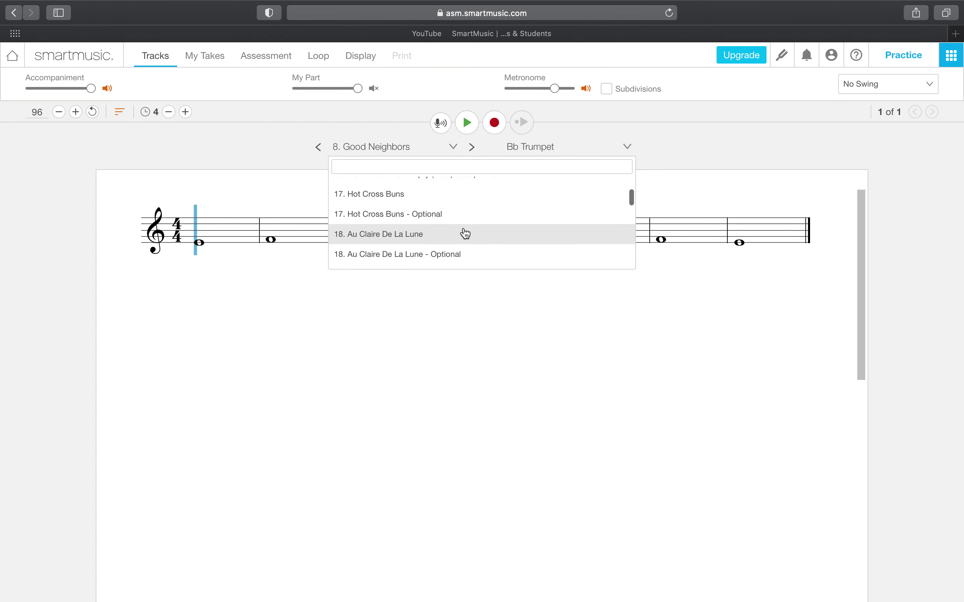
{"action": "scroll", "coordinate": [465, 234], "scroll_direction": "down", "scroll_amount": 2}
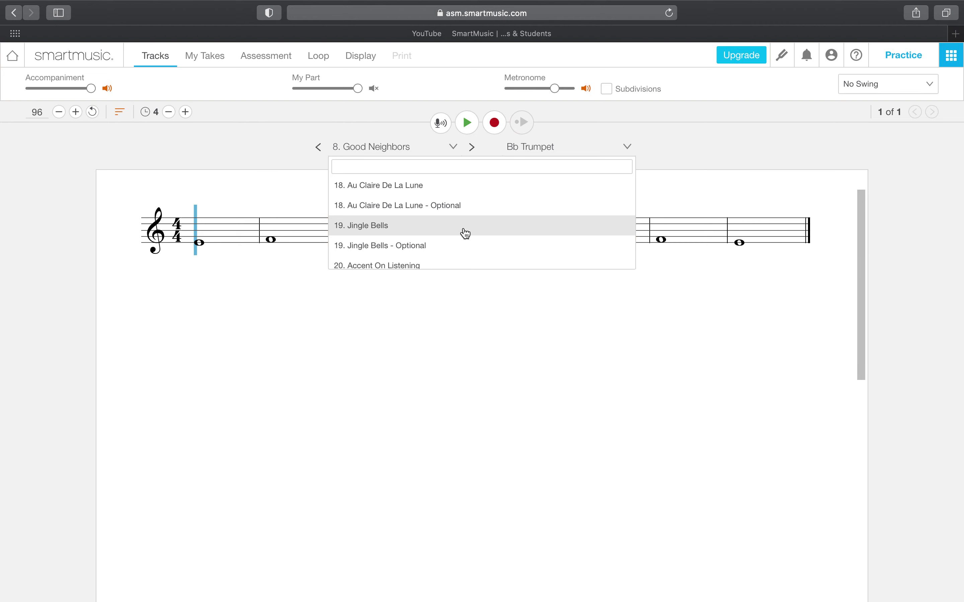
{"action": "left_click", "coordinate": [373, 227]}
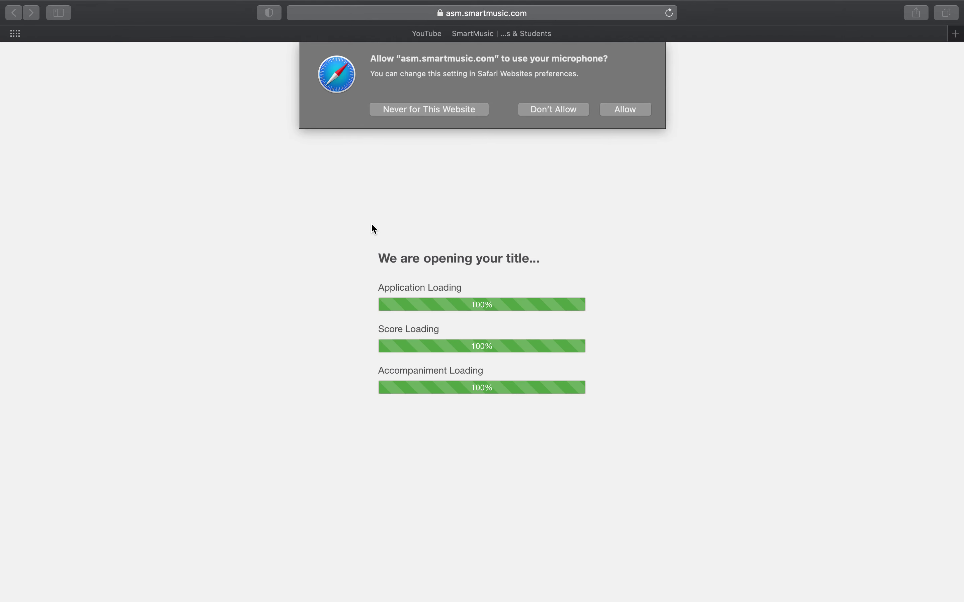
{"action": "left_click", "coordinate": [550, 108]}
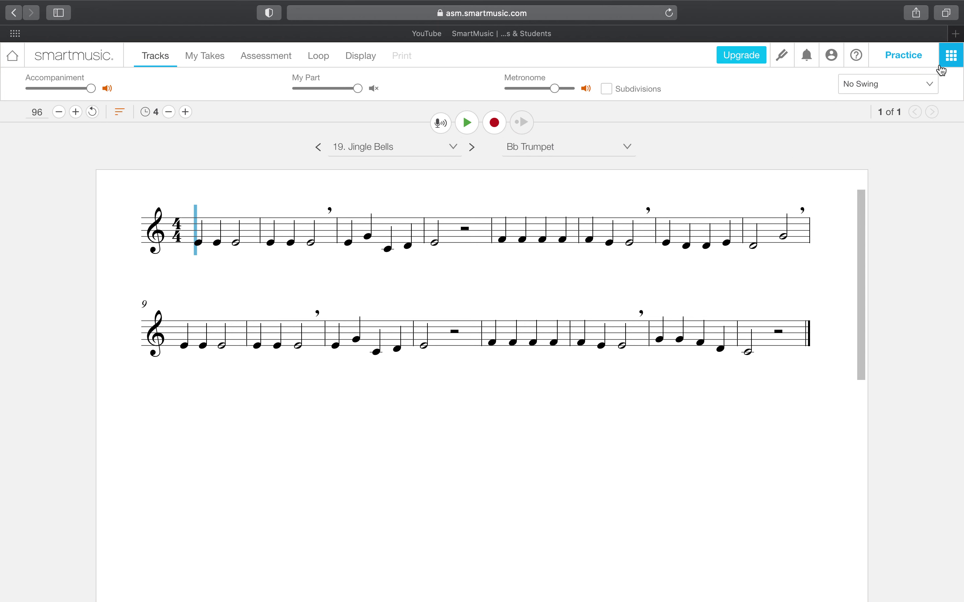
- Return to Practice Analysis for Performers and filter Practice Time to Today
{"action": "left_click", "coordinate": [952, 58]}
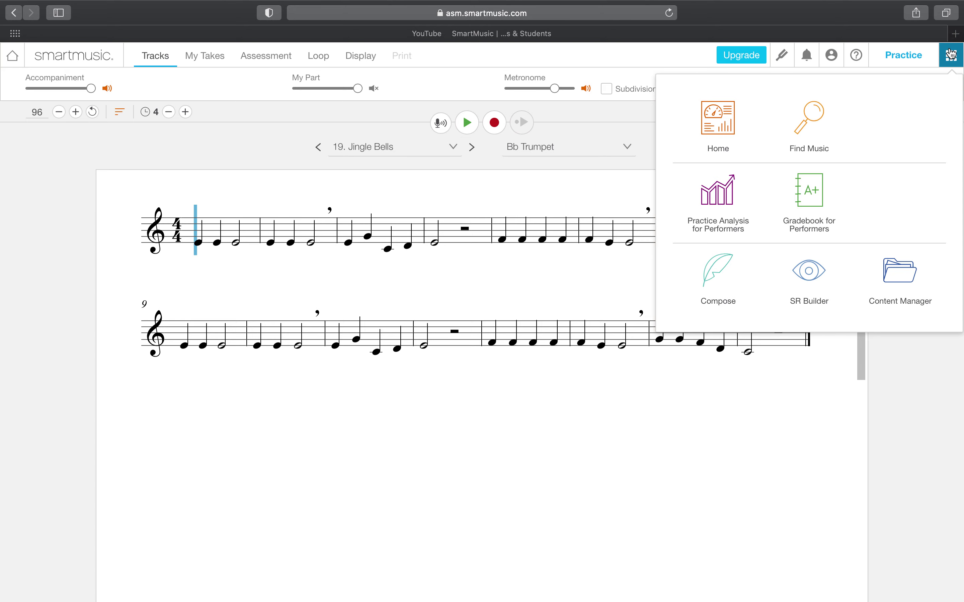
{"action": "left_click", "coordinate": [725, 195]}
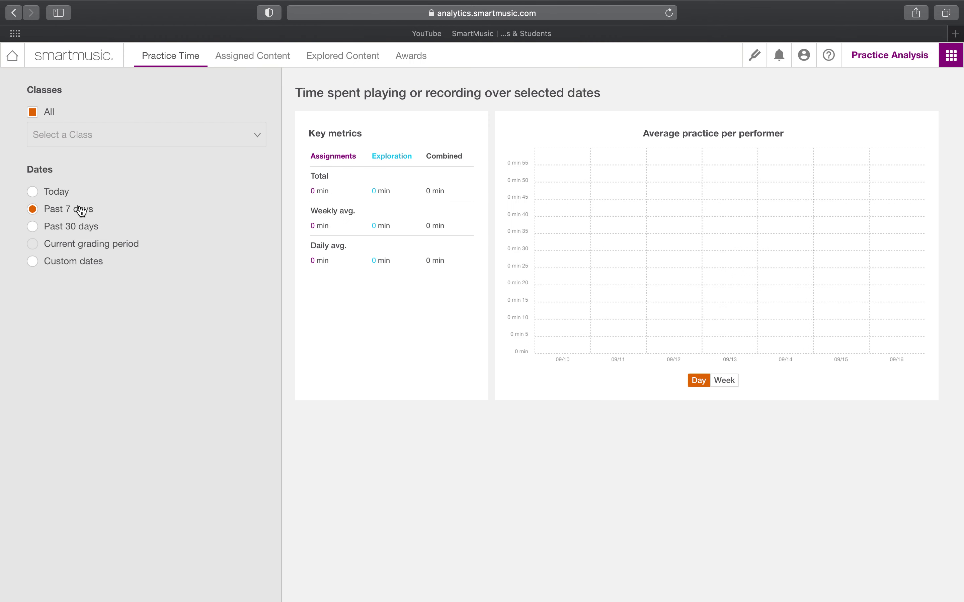
{"action": "left_click", "coordinate": [34, 192]}
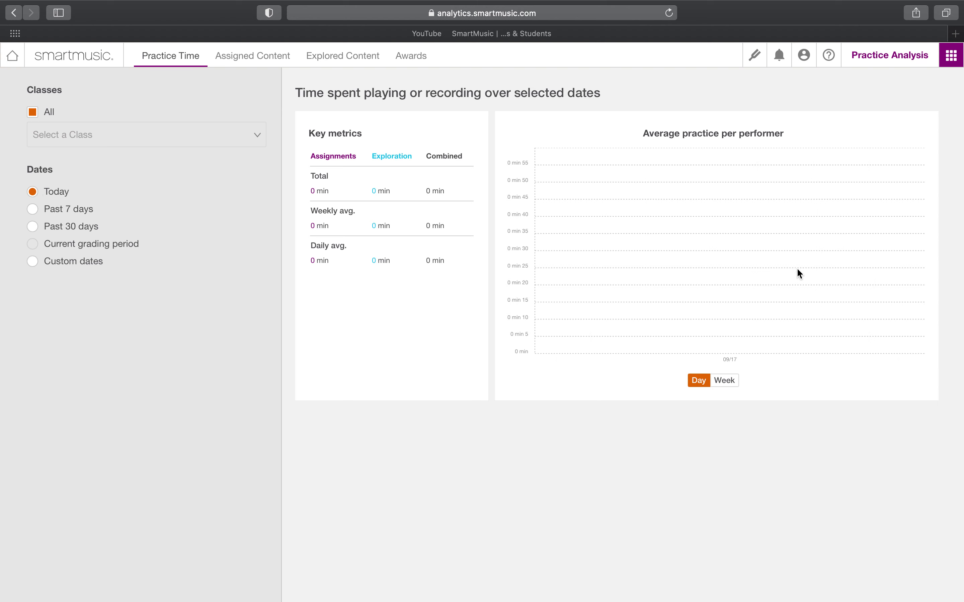